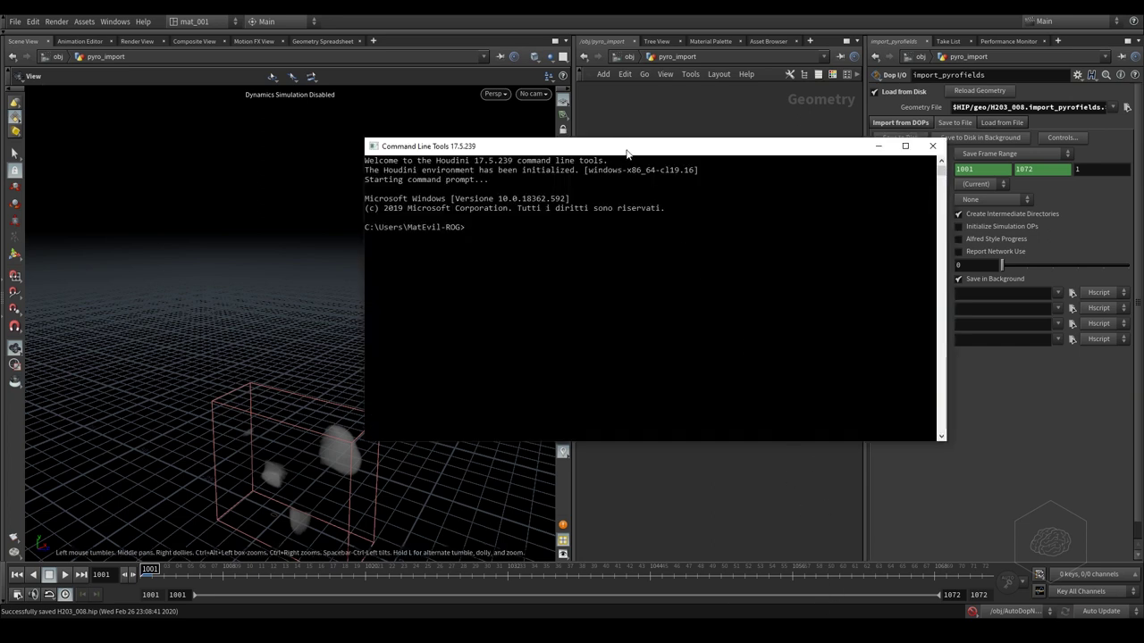
# Move the Houdini Command Line Tools console left and minimize it
pyautogui.moveTo(629, 148); pyautogui.dragTo(520, 155)
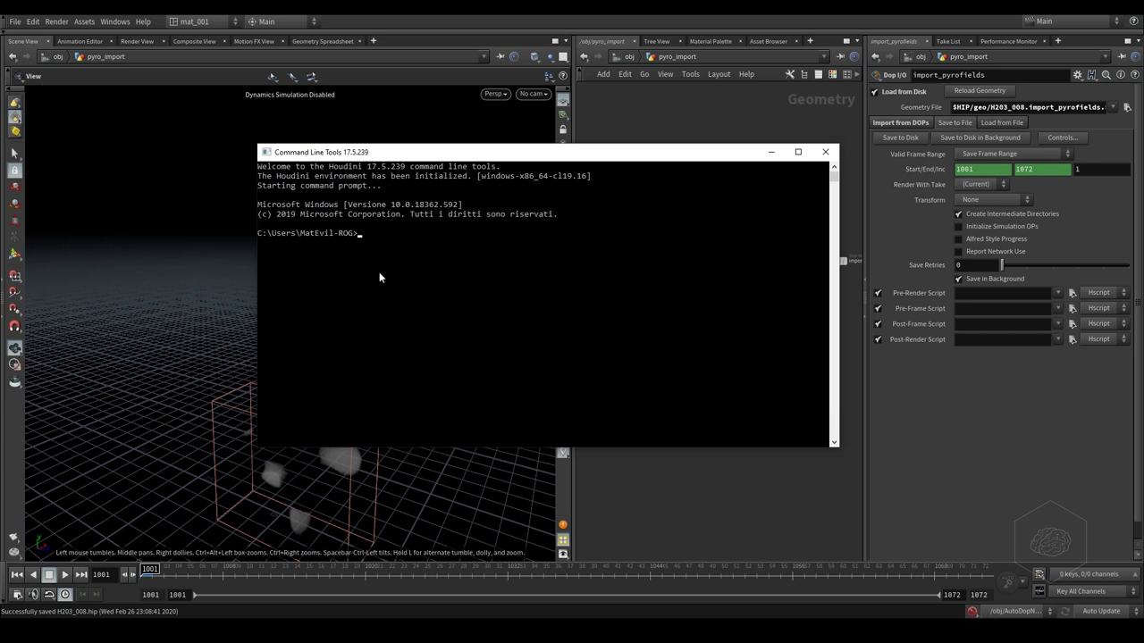
pyautogui.click(770, 153)
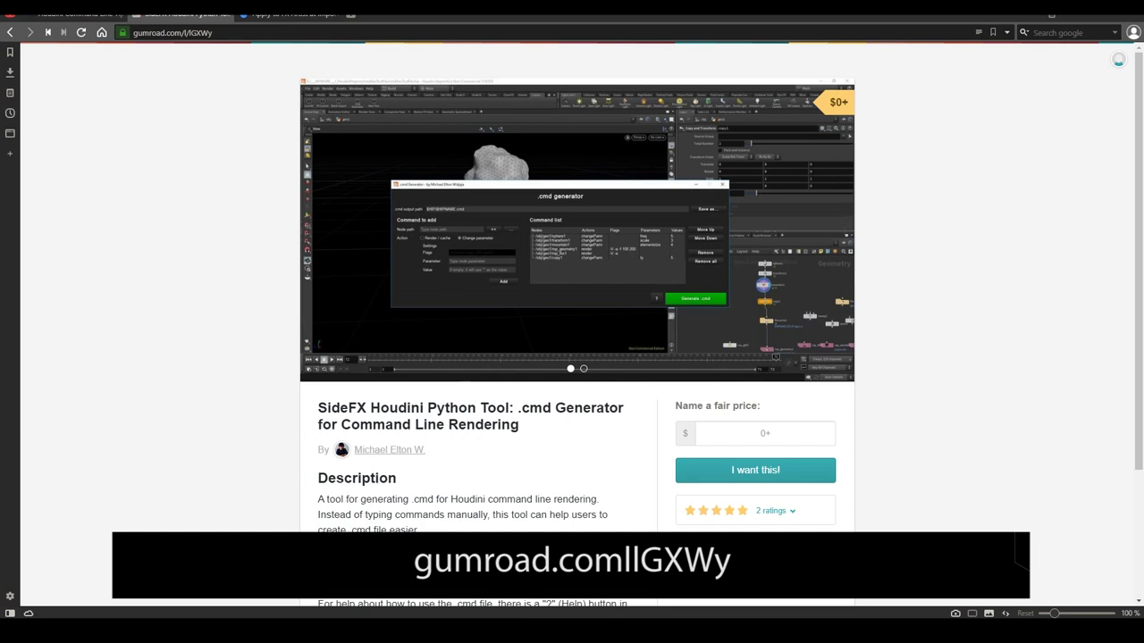
pyautogui.scroll(-1, 572, 322)
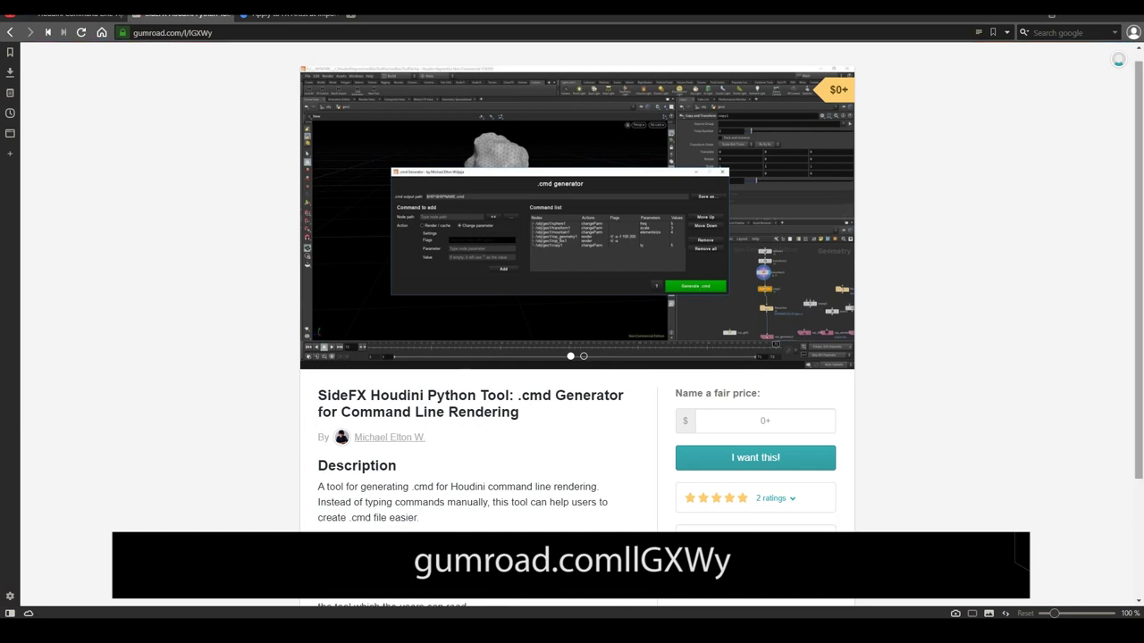
pyautogui.scroll(-1, 572, 321)
pyautogui.scroll(-3, 572, 322)
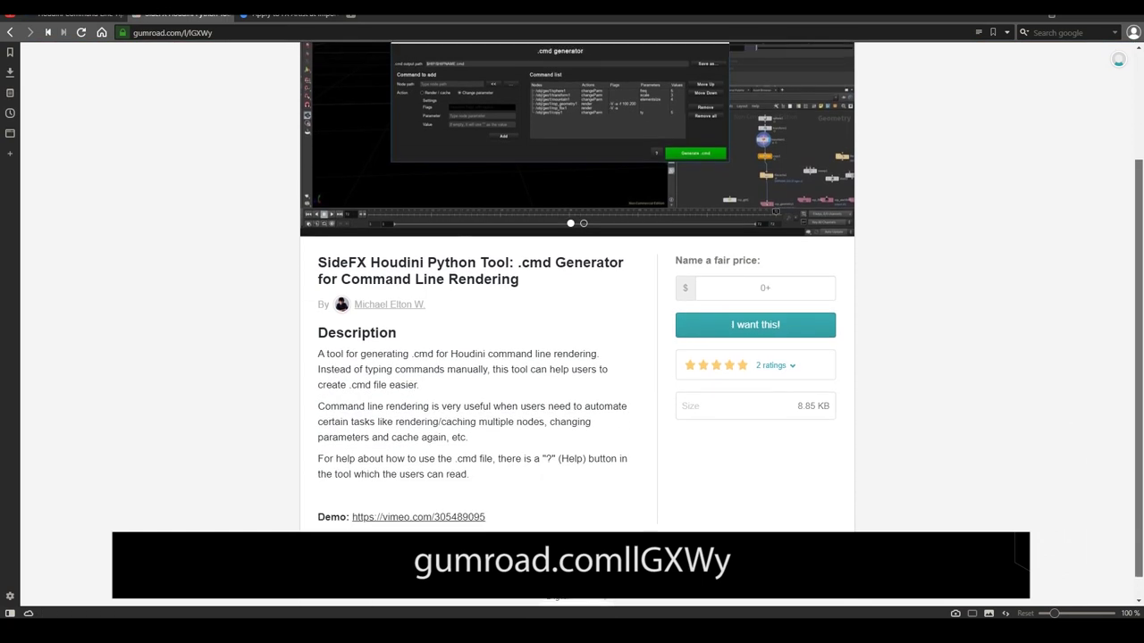
pyautogui.scroll(-2, 572, 322)
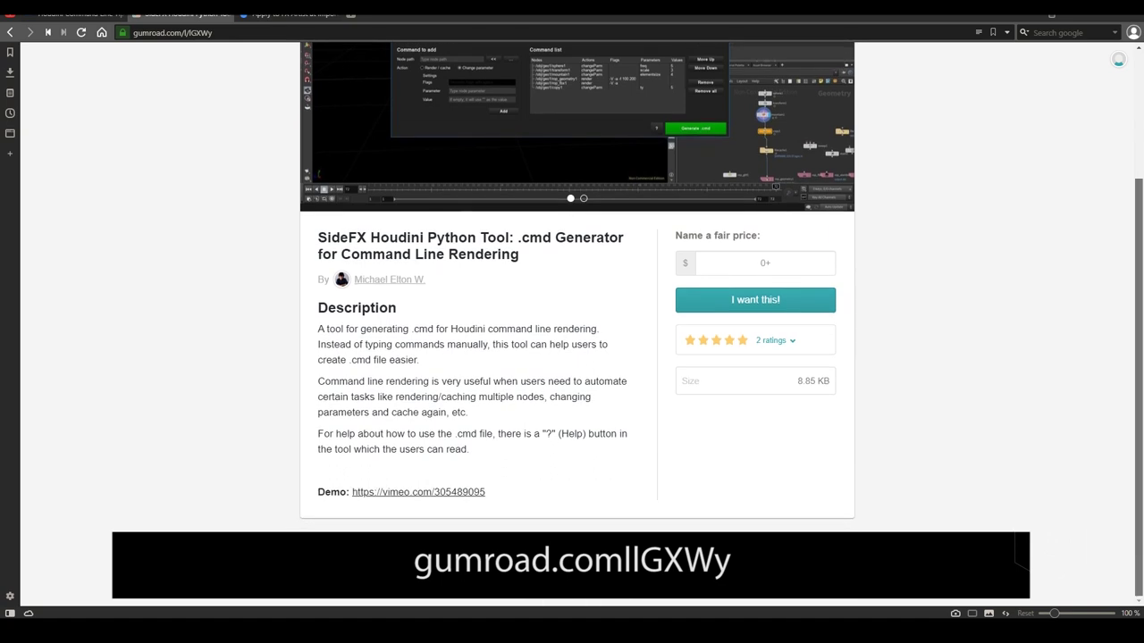
pyautogui.scroll(3, 572, 321)
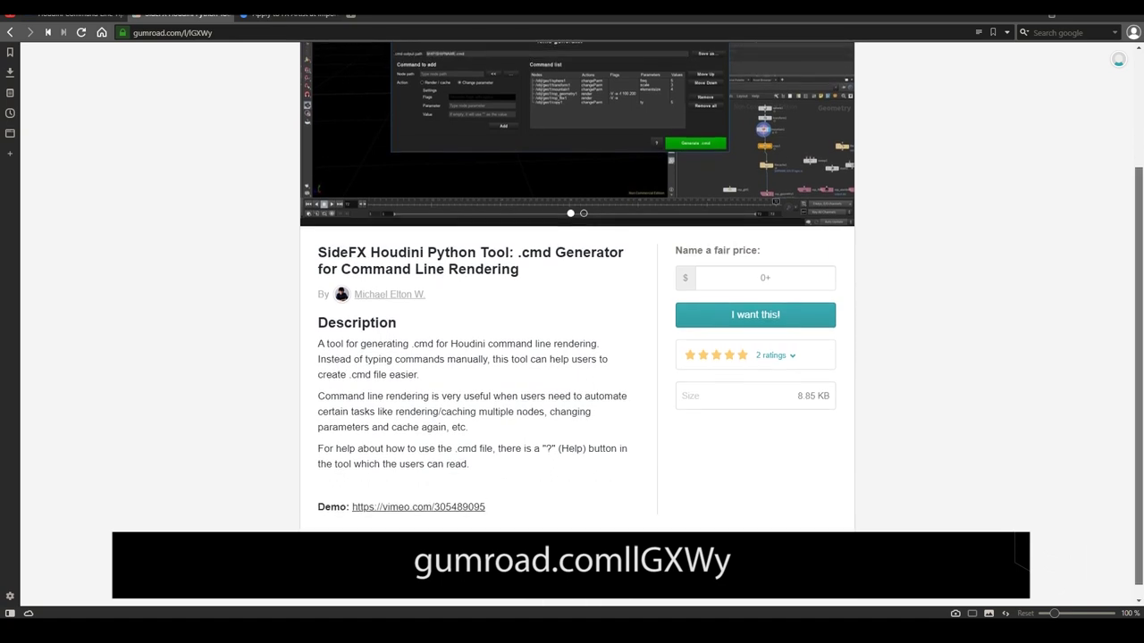
pyautogui.scroll(3, 572, 321)
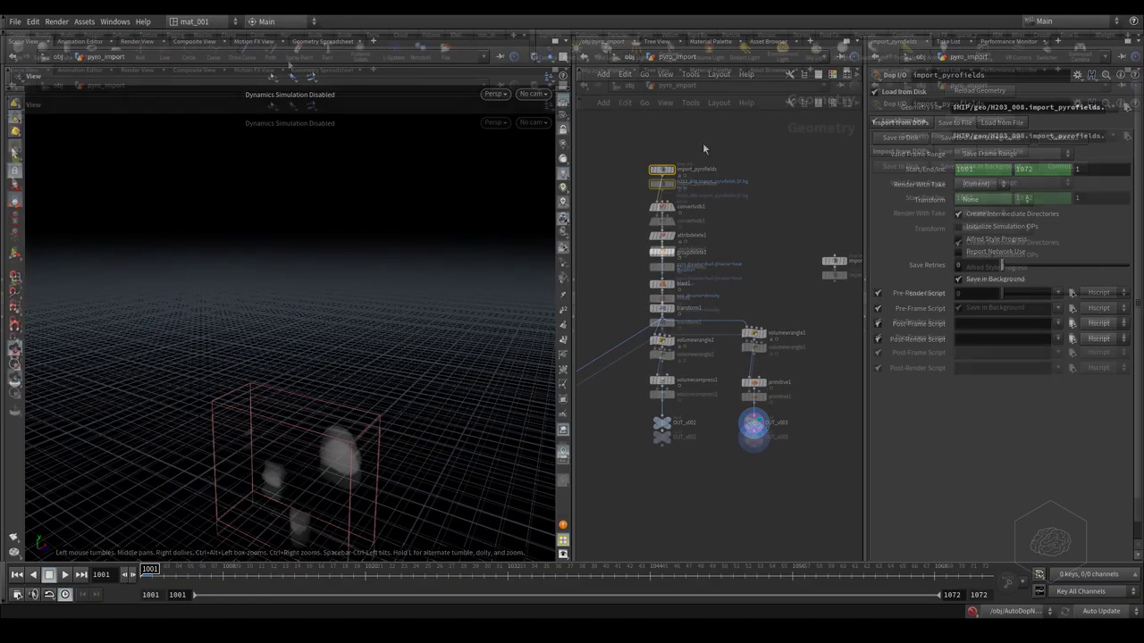
# Switch to the custom shelf and open the cmd tool in the tool editor
pyautogui.click(484, 34)
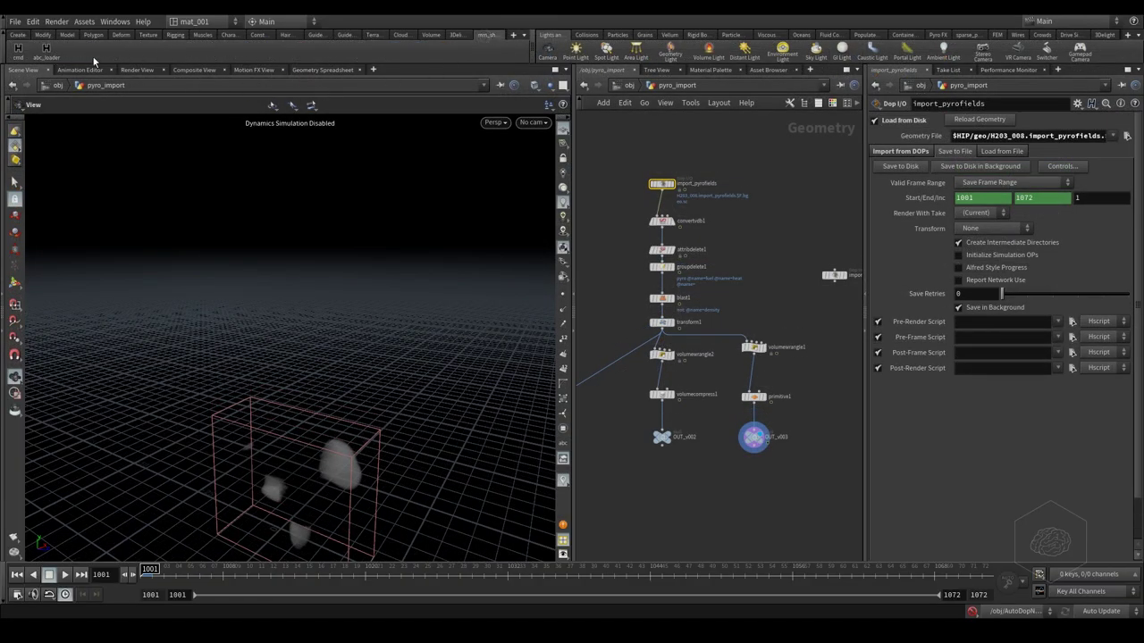
pyautogui.rightClick(17, 56)
pyautogui.click(33, 75)
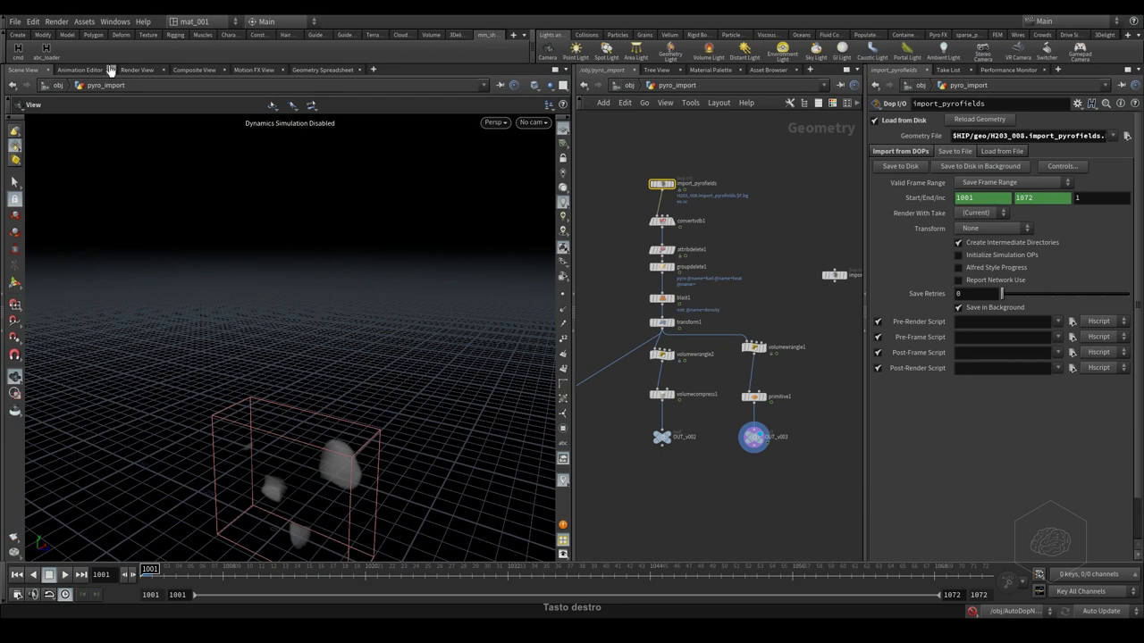
pyautogui.rightClick(19, 56)
pyautogui.click(41, 69)
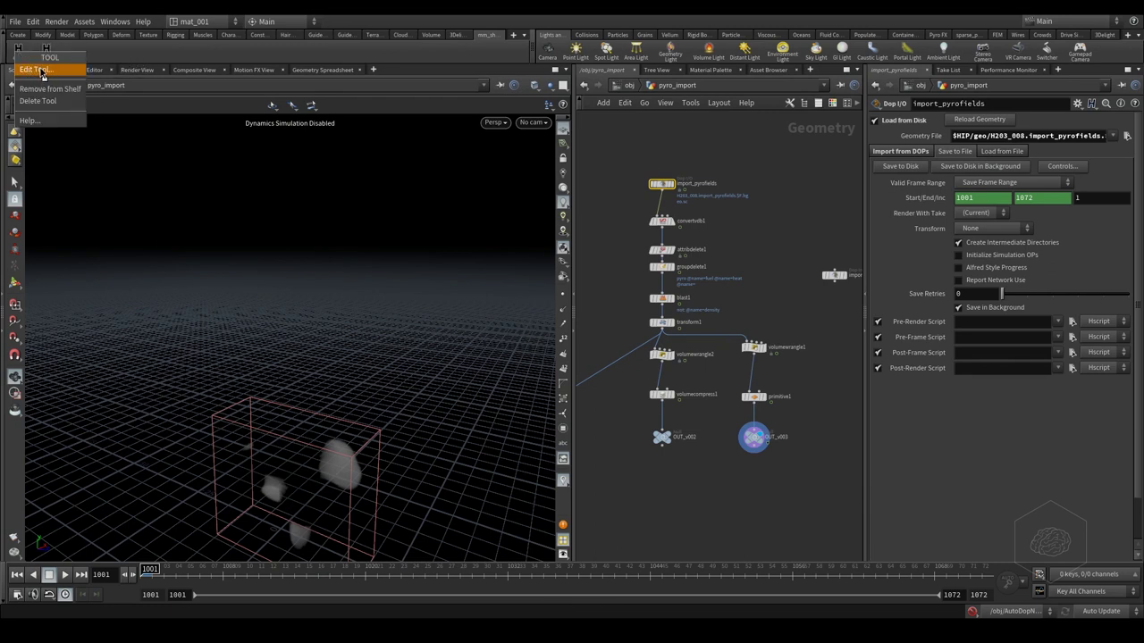
# Review the cmd tool's Python script on the Script tab, then close the editor
pyautogui.moveTo(143, 17); pyautogui.dragTo(332, 67)
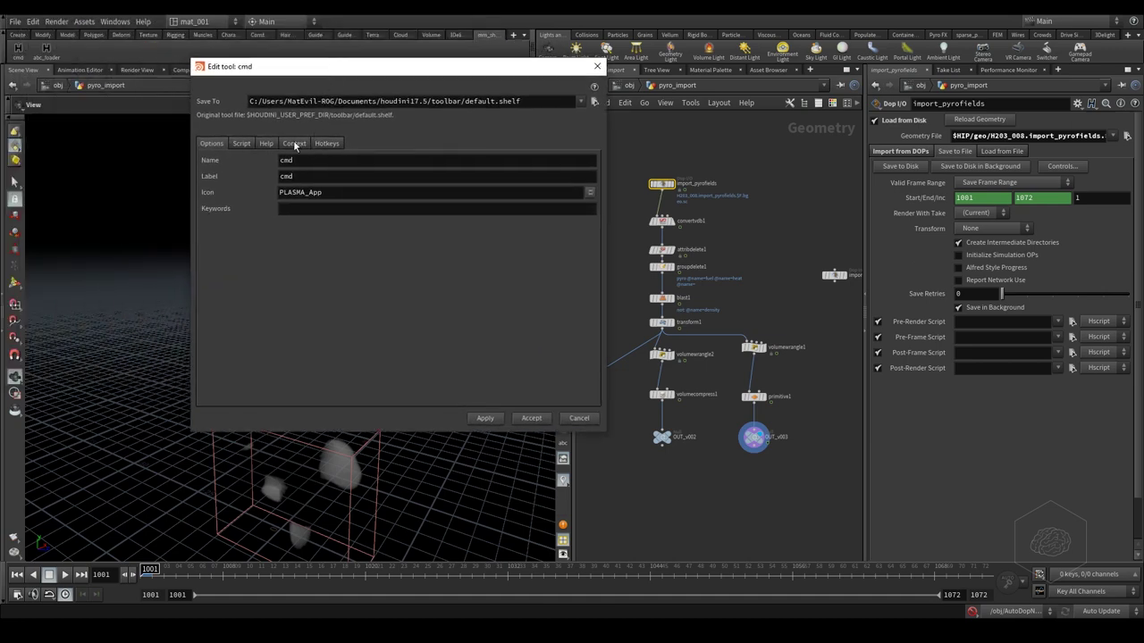
pyautogui.click(244, 143)
pyautogui.moveTo(205, 174); pyautogui.dragTo(422, 358)
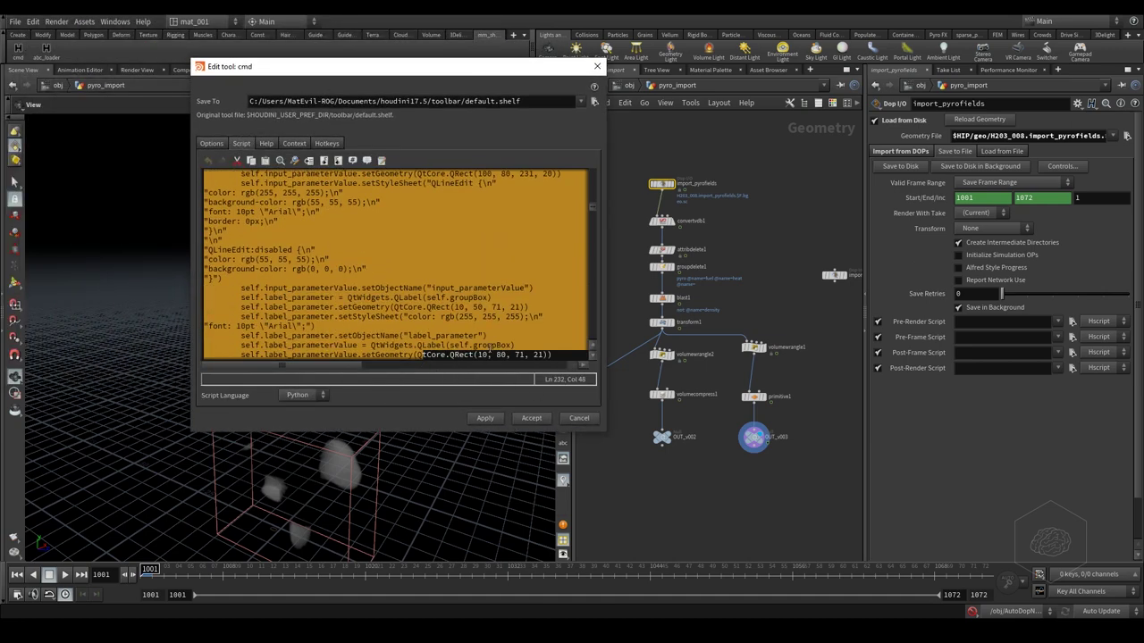
pyautogui.click(597, 66)
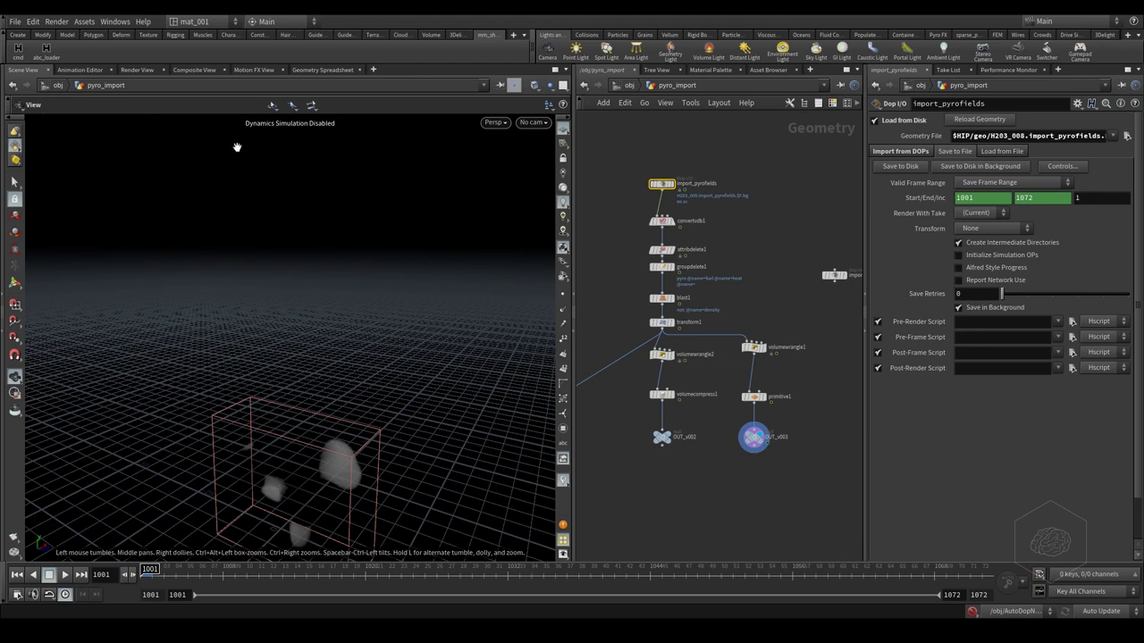
# Launch the .cmd Generator from the cmd shelf tool and select its $HIP/$HIPNAME.cmd output path
pyautogui.click(17, 49)
pyautogui.moveTo(385, 189); pyautogui.dragTo(335, 189)
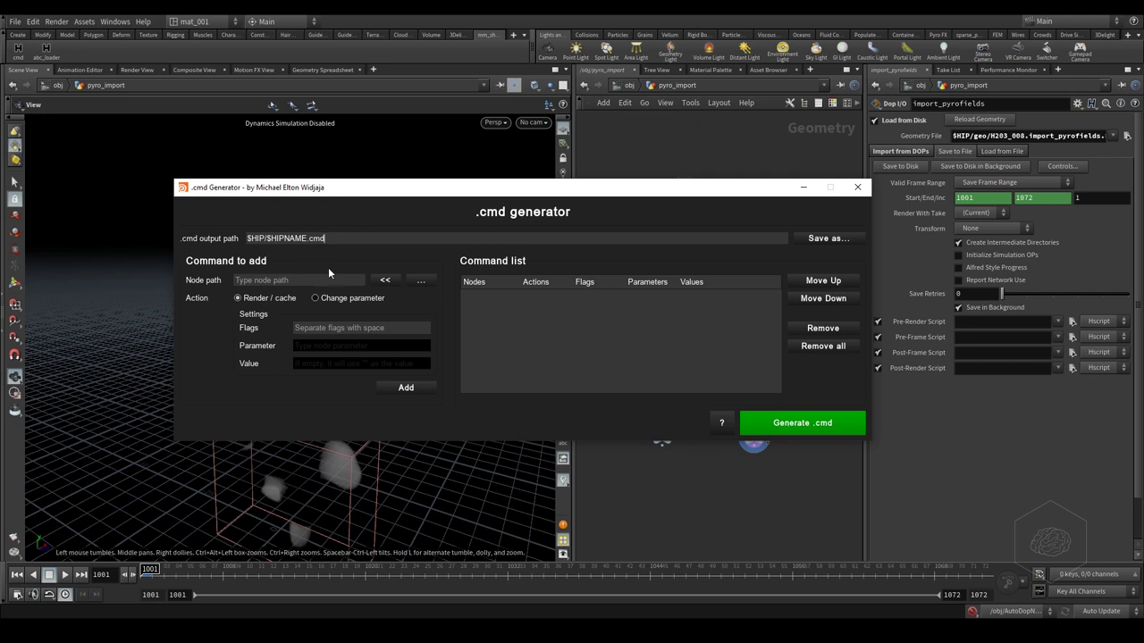
pyautogui.click(335, 240)
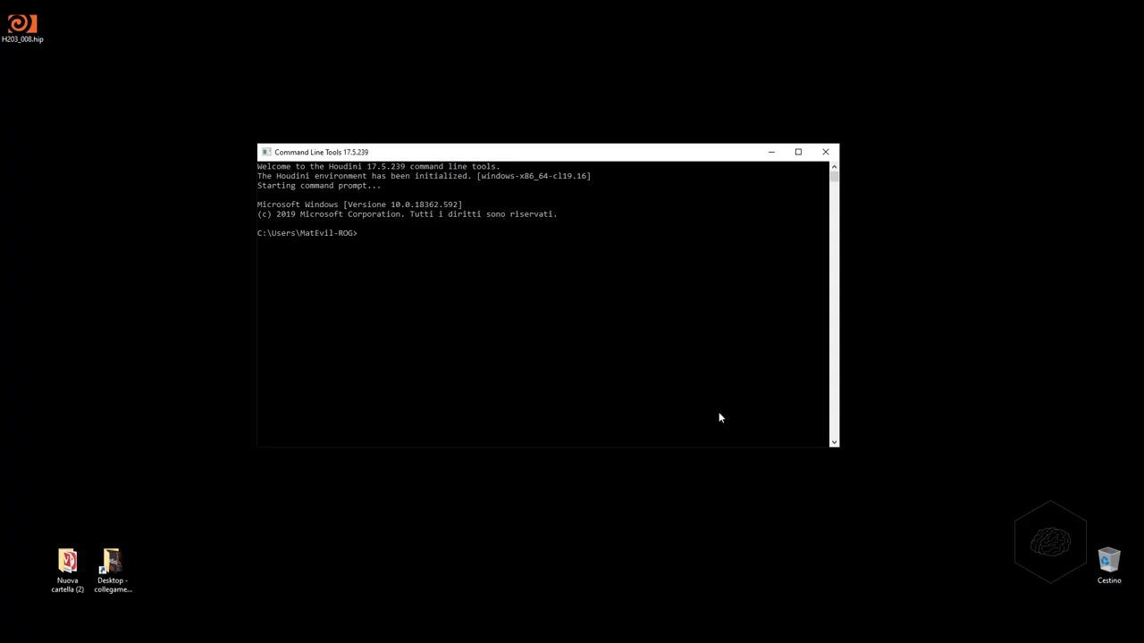
# Run hscript "<desktop H203_008.cmd path>" in the Command Line Tools console
pyautogui.moveTo(666, 157); pyautogui.dragTo(550, 131)
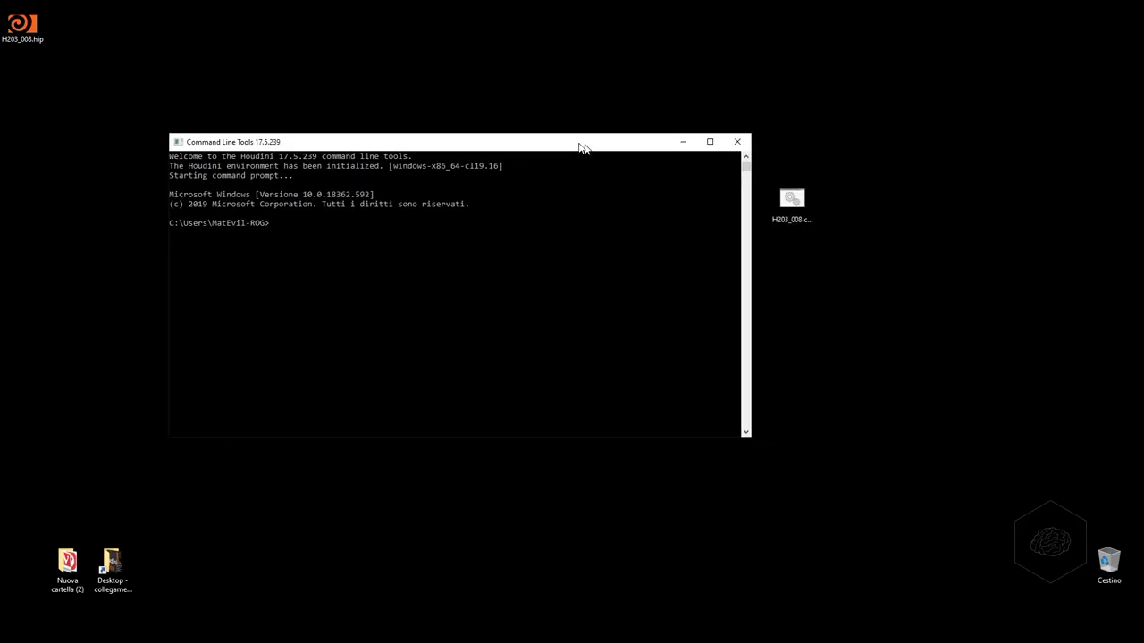
pyautogui.click(477, 244)
pyautogui.write('hscr')
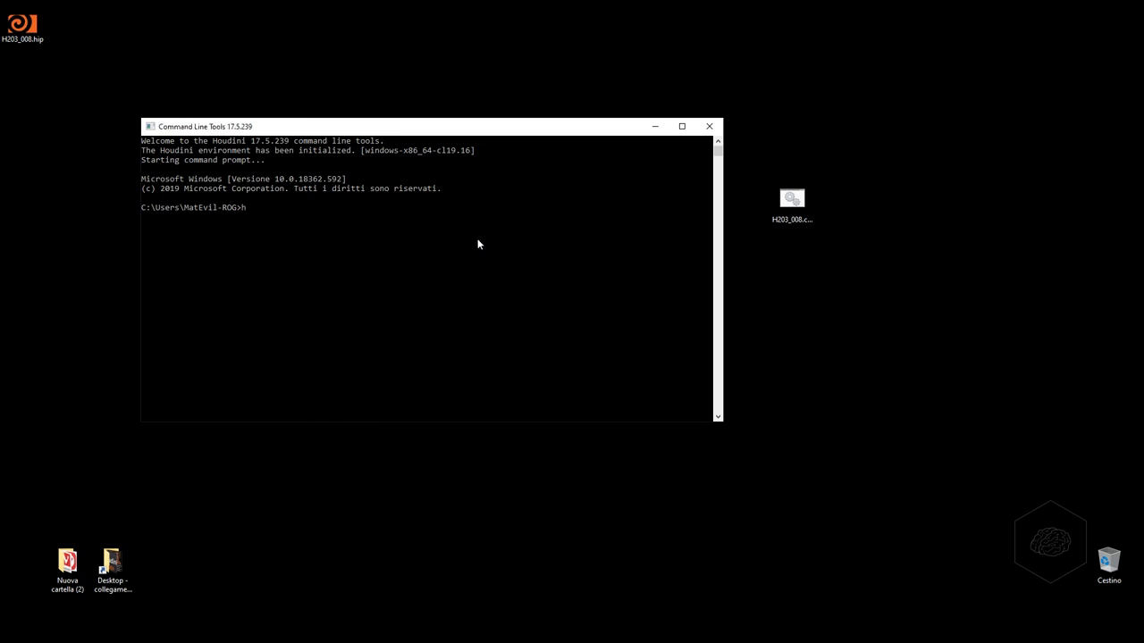
pyautogui.write('ipt')
pyautogui.moveTo(788, 203); pyautogui.dragTo(449, 217)
pyautogui.write('"')
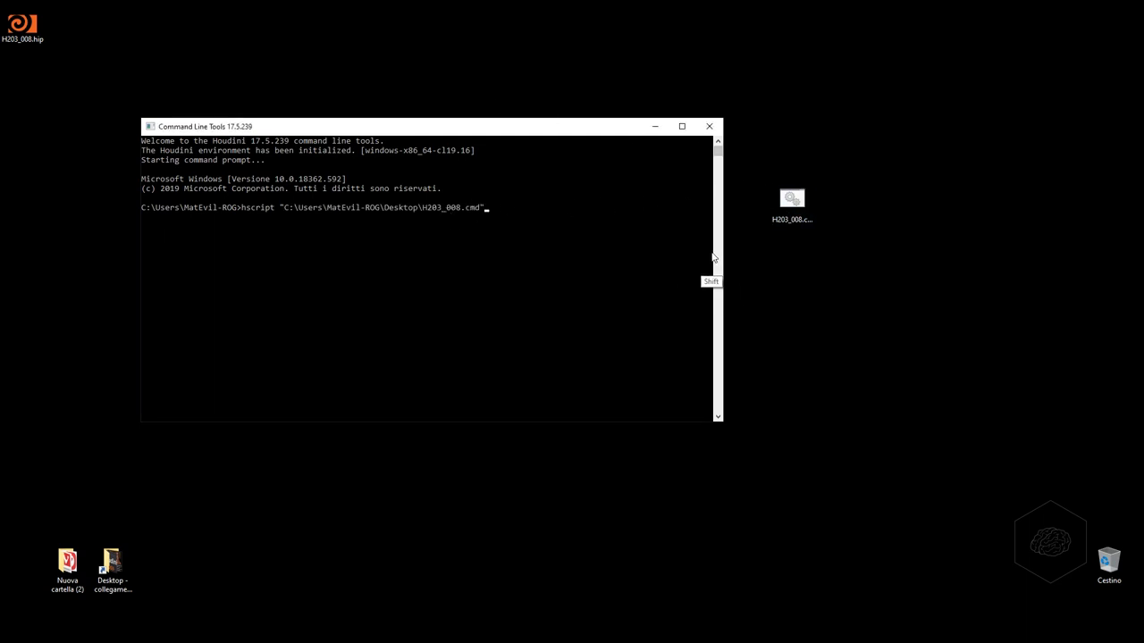
pyautogui.press('Return')
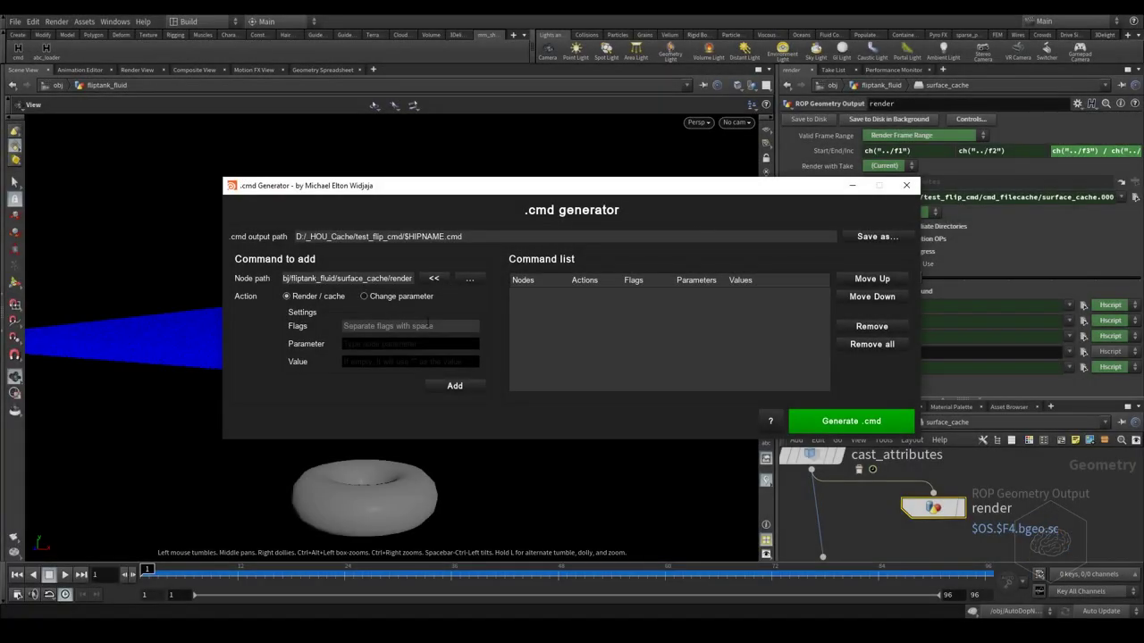
# Add a render command for the surface_cache render node with flags -V -a -f 1 96
pyautogui.click(379, 327)
pyautogui.write('V')
pyautogui.write('-a -f ')
pyautogui.write('1 96')
pyautogui.click(455, 385)
# Generate the .cmd file into D:/_HOU_Cache/test_flip_cmd and close the generator
pyautogui.click(850, 421)
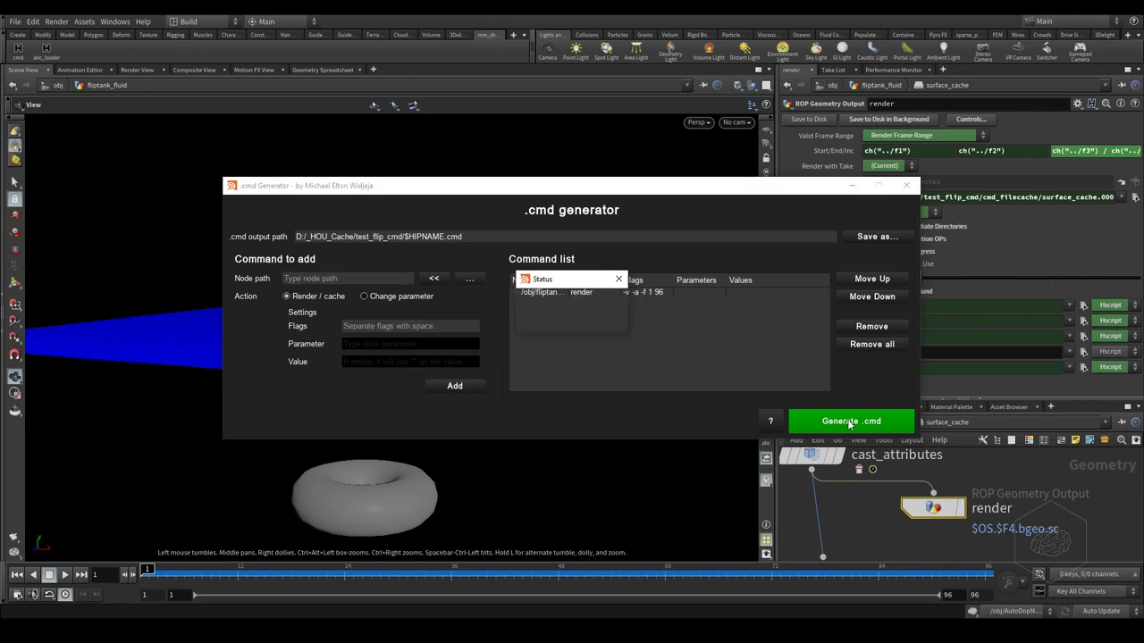
pyautogui.click(573, 322)
pyautogui.click(907, 185)
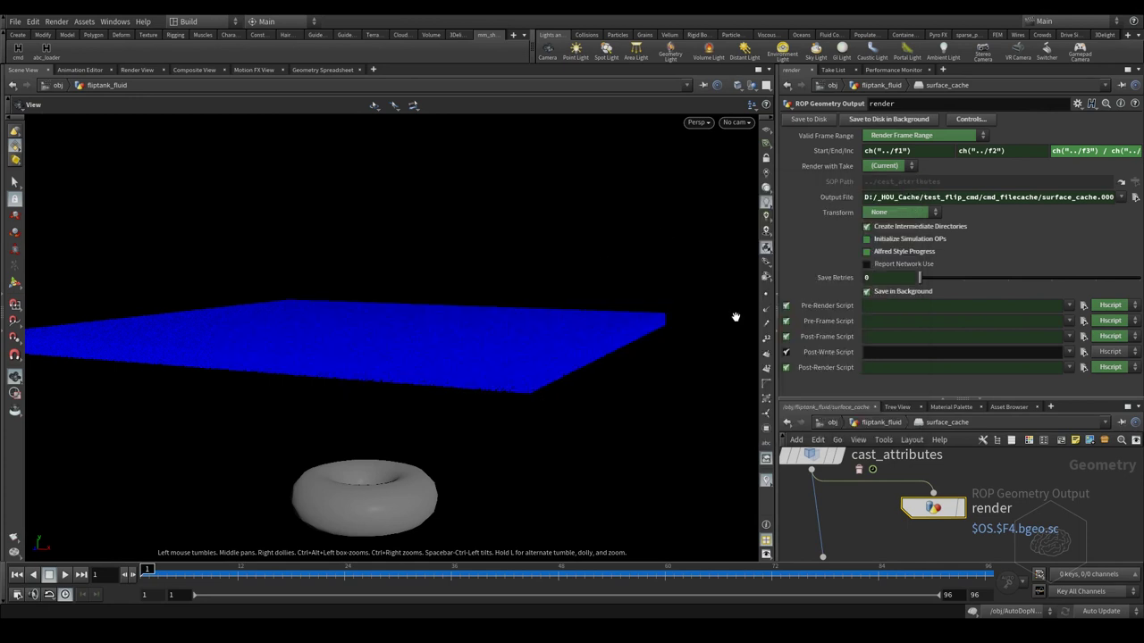
pyautogui.click(823, 436)
pyautogui.click(801, 218)
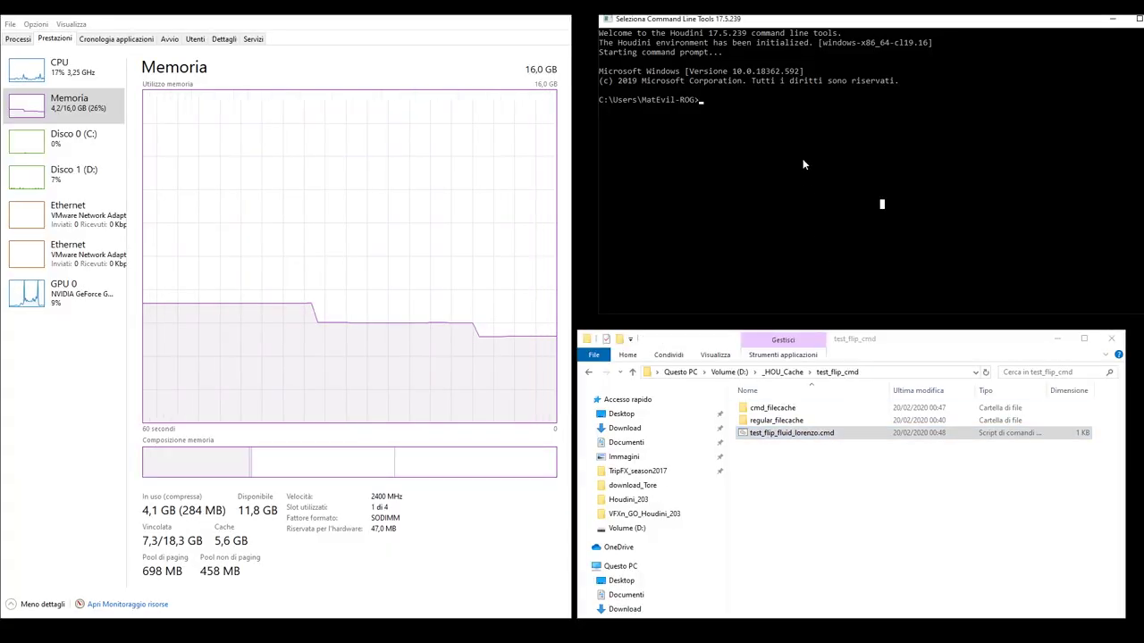
# Run hscript on test_flip_fluid_lorenzo.cmd to cache the 96 FLIP frames
pyautogui.write('hscr')
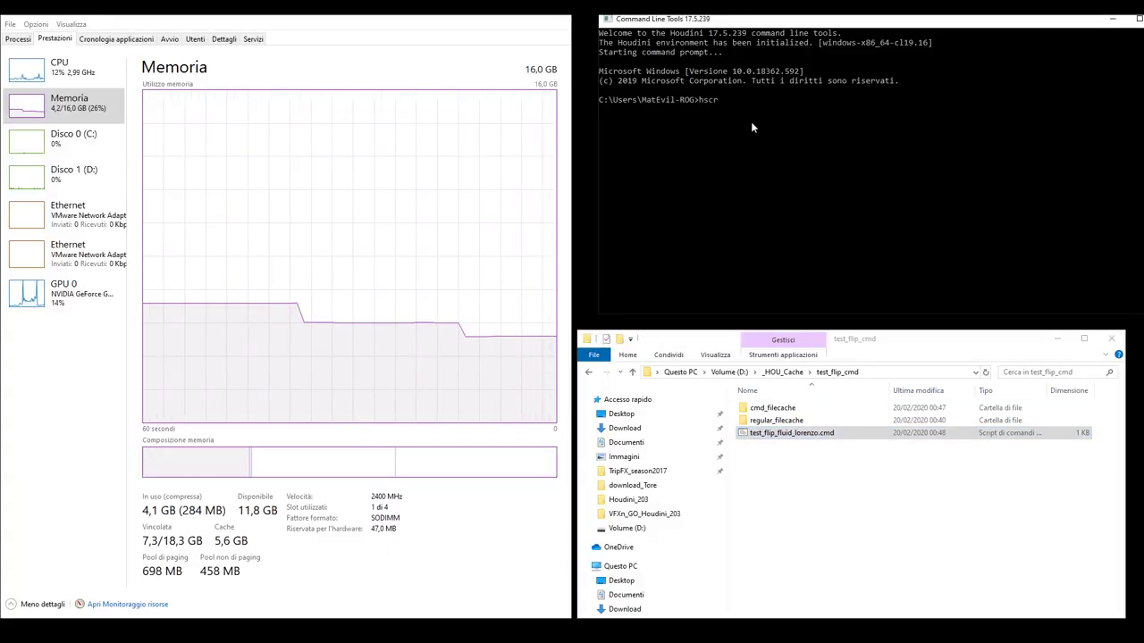
pyautogui.write('ipt ')
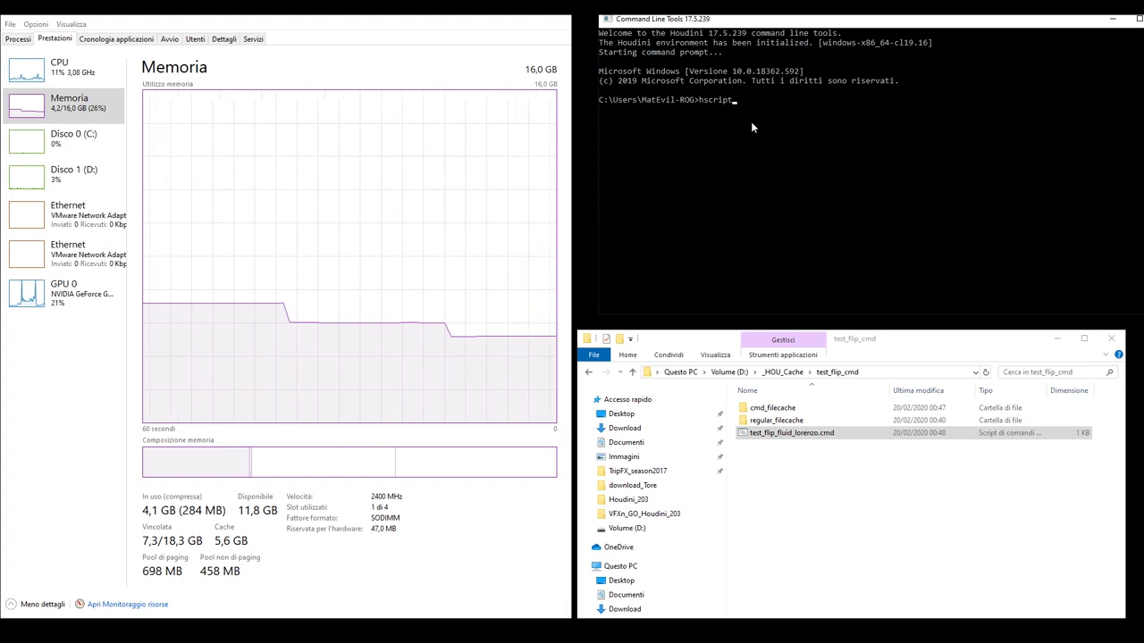
pyautogui.write('"')
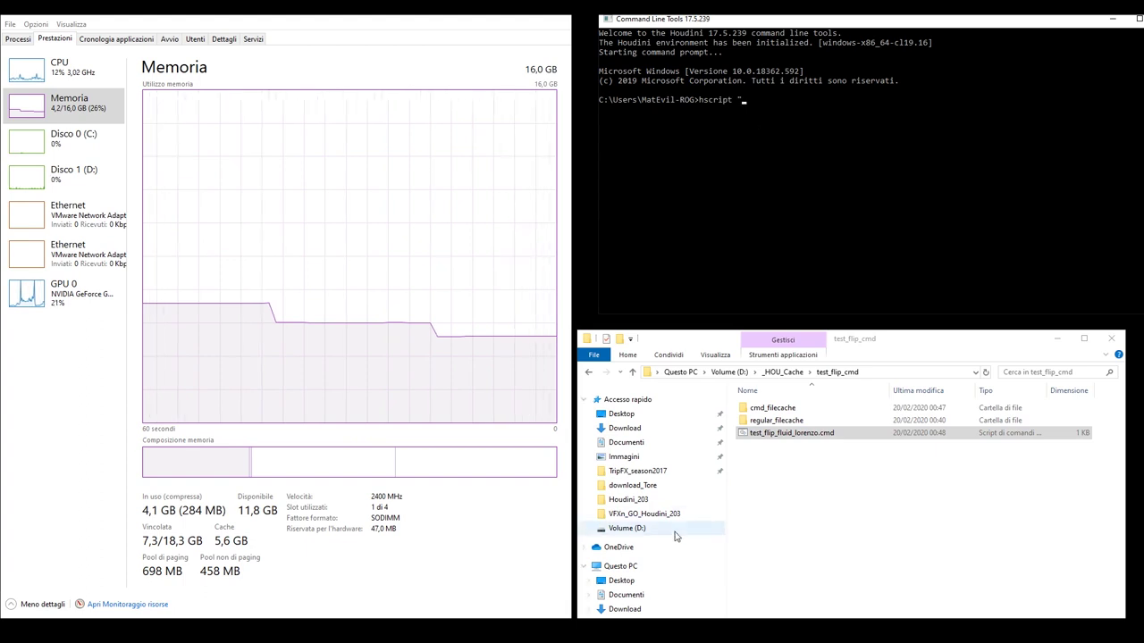
pyautogui.moveTo(778, 434); pyautogui.dragTo(814, 247)
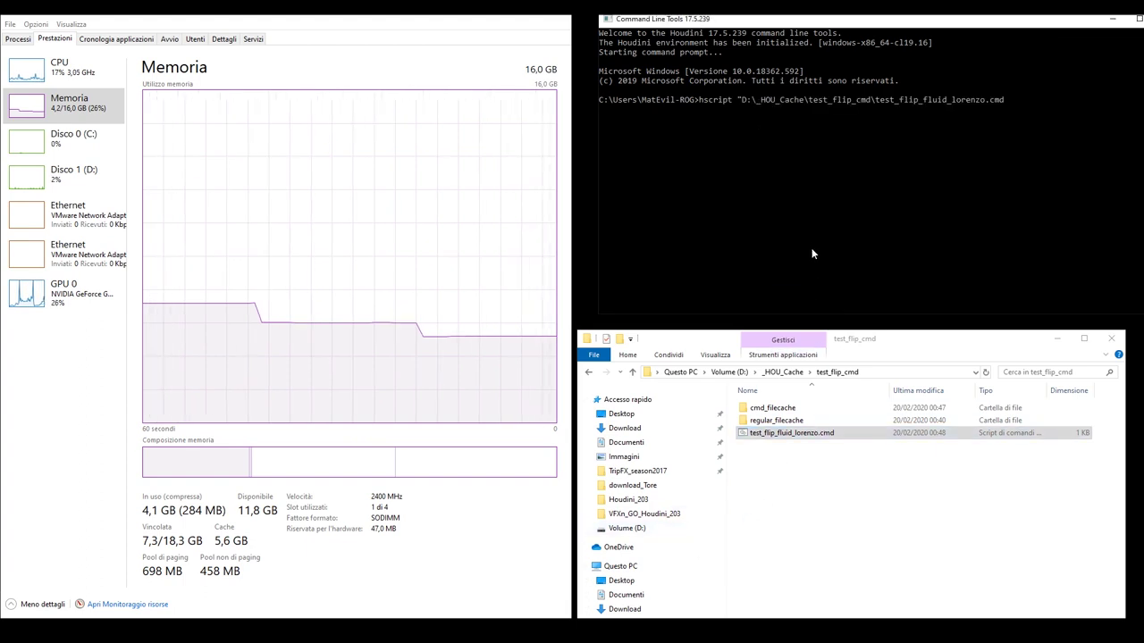
pyautogui.press('Return')
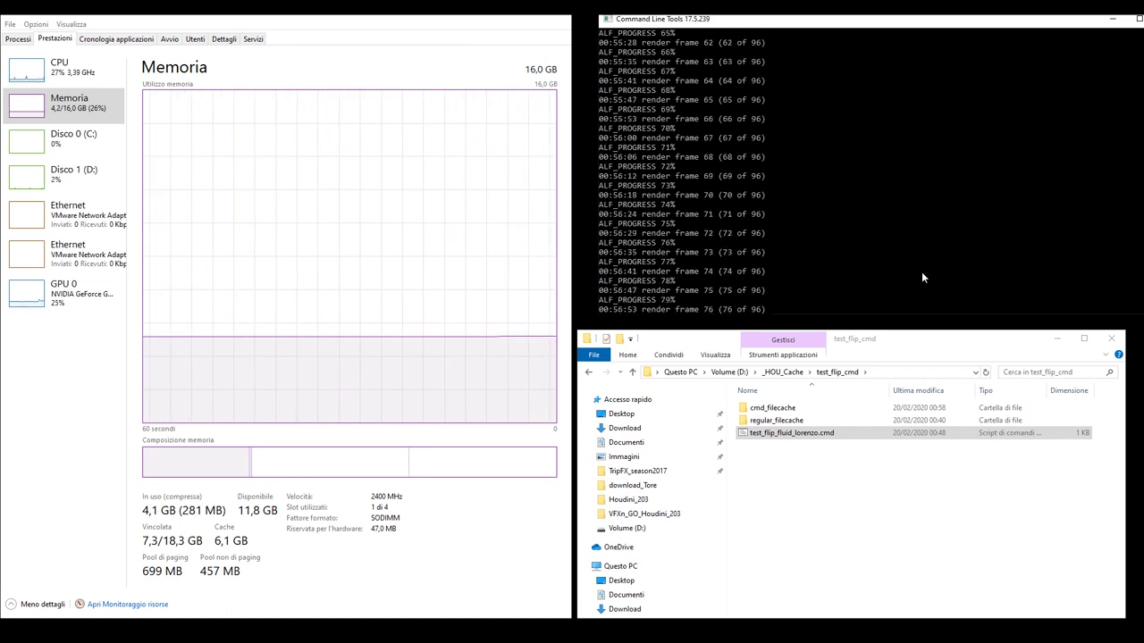
# Open the cmd_filecache folder and browse the written surface_cache.####.bgeo.sc files
pyautogui.scroll(10, 922, 276)
pyautogui.scroll(15, 922, 276)
pyautogui.scroll(15, 922, 276)
pyautogui.scroll(8, 922, 276)
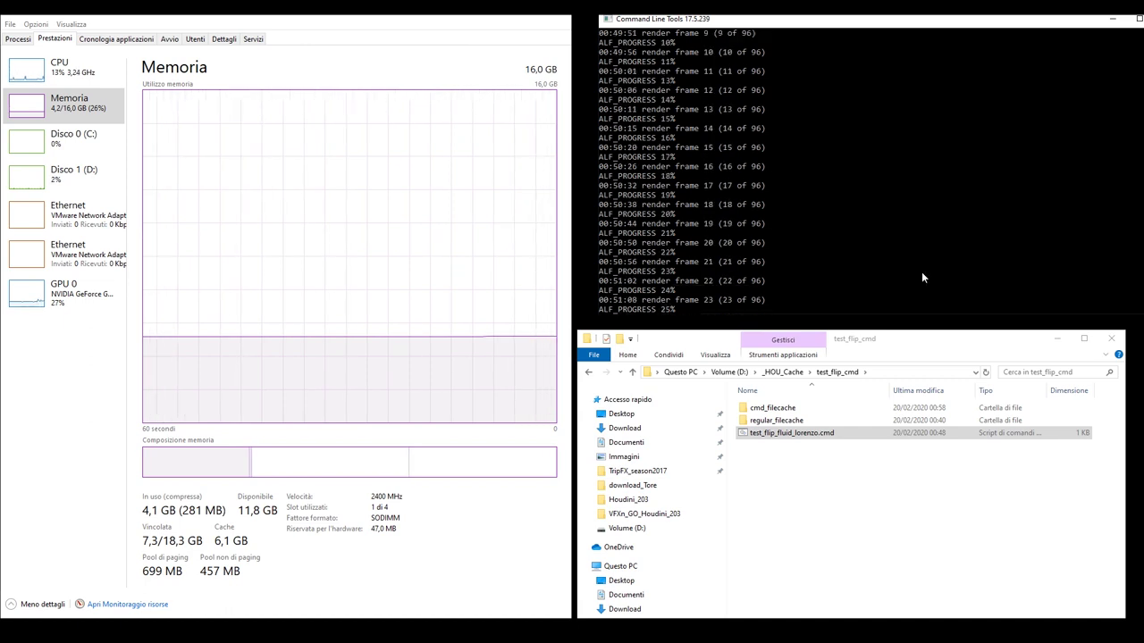
pyautogui.scroll(10, 922, 277)
pyautogui.scroll(2, 922, 276)
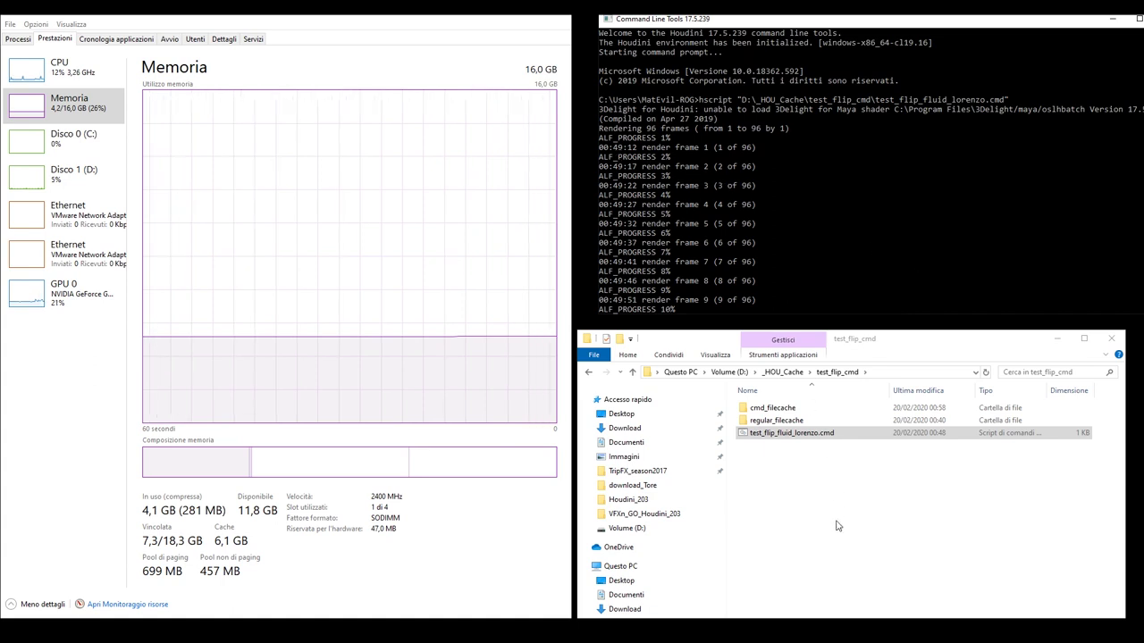
pyautogui.click(774, 421)
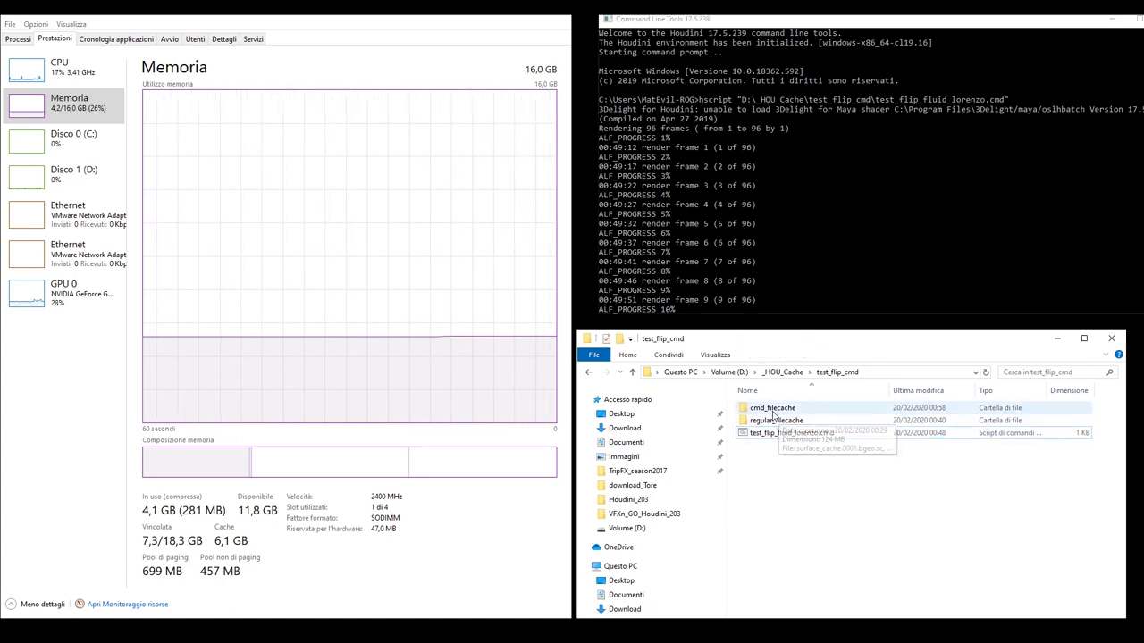
pyautogui.doubleClick(772, 407)
pyautogui.scroll(-5, 831, 466)
pyautogui.scroll(-9, 831, 466)
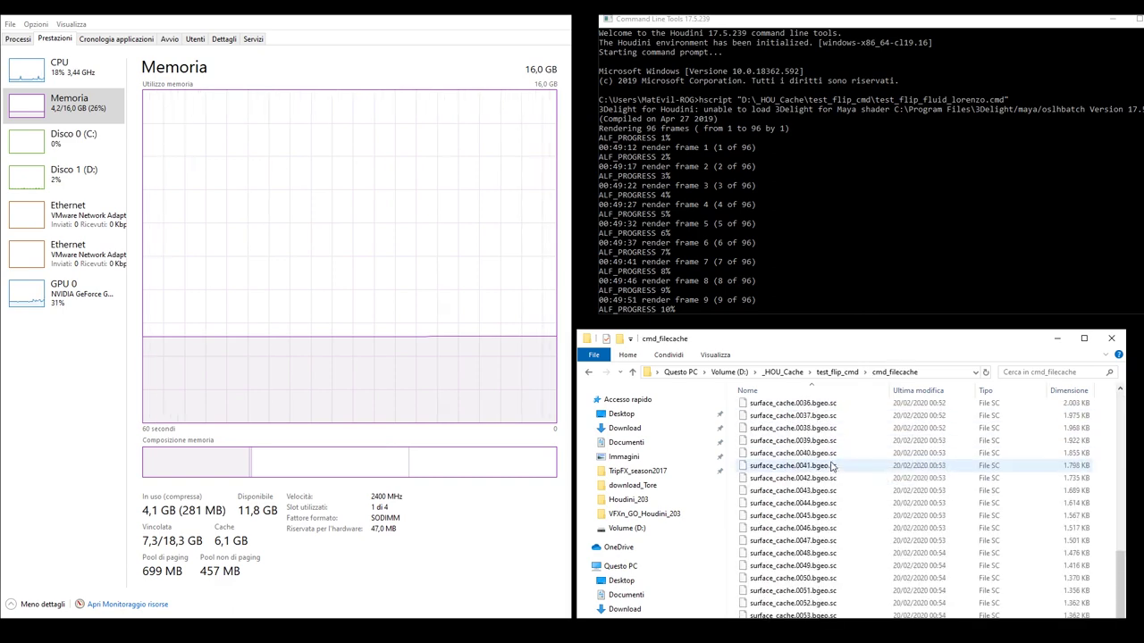
pyautogui.scroll(-7, 831, 466)
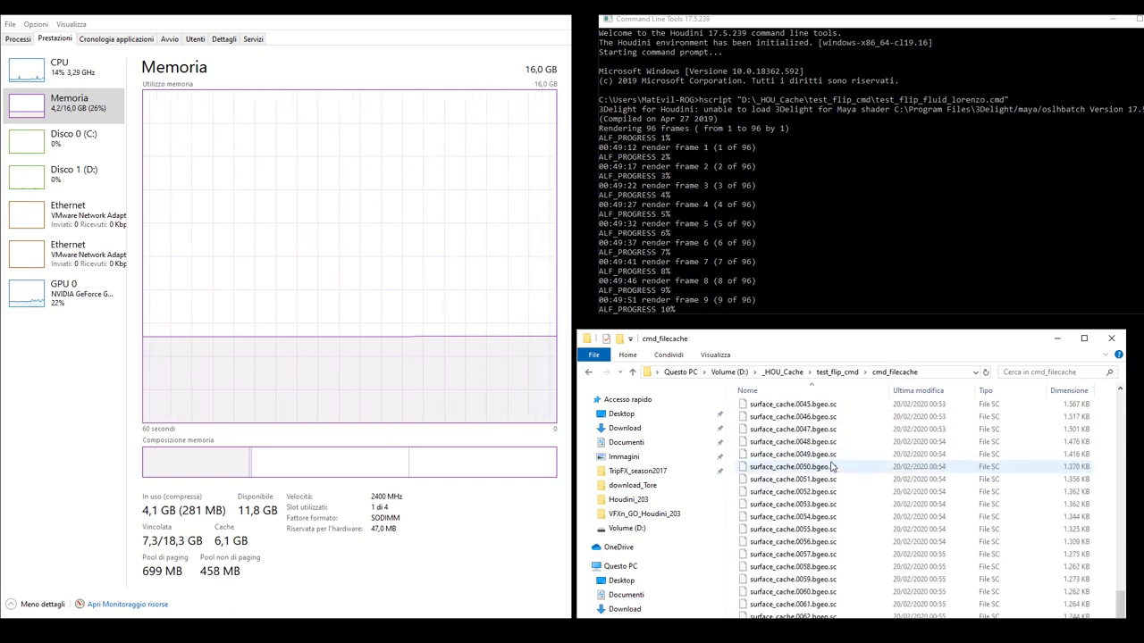